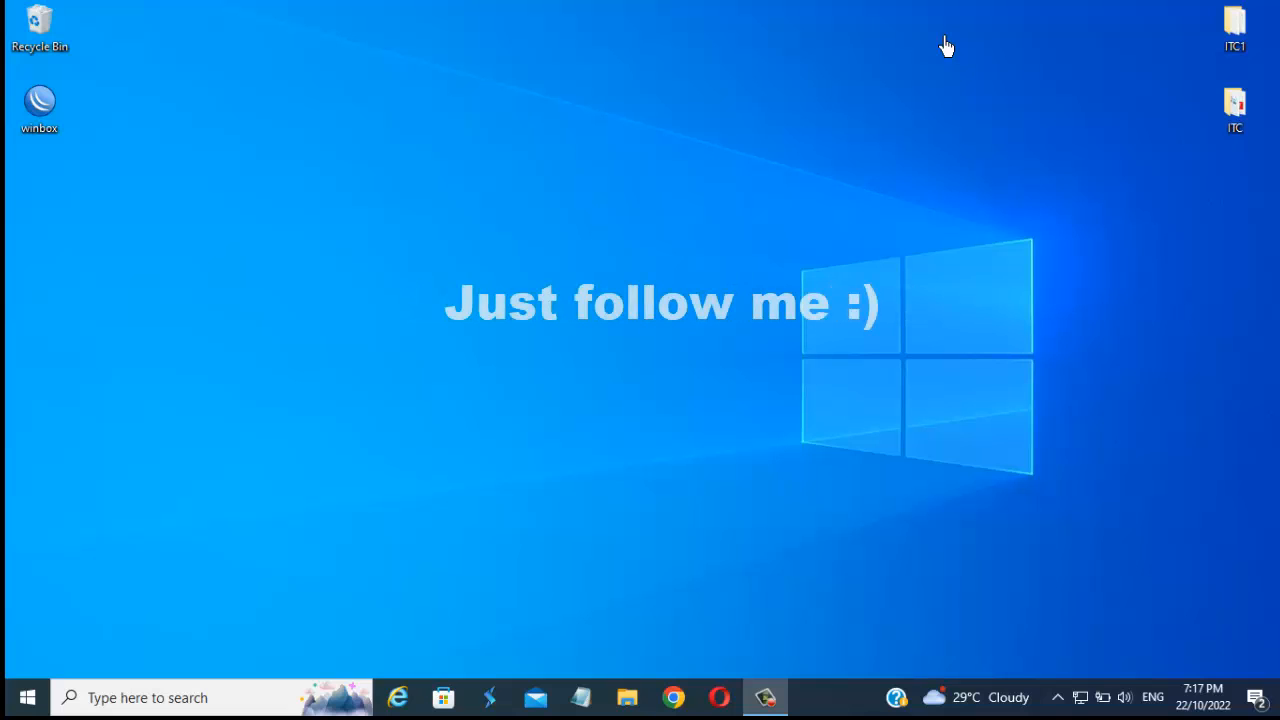
right_click(775, 183)
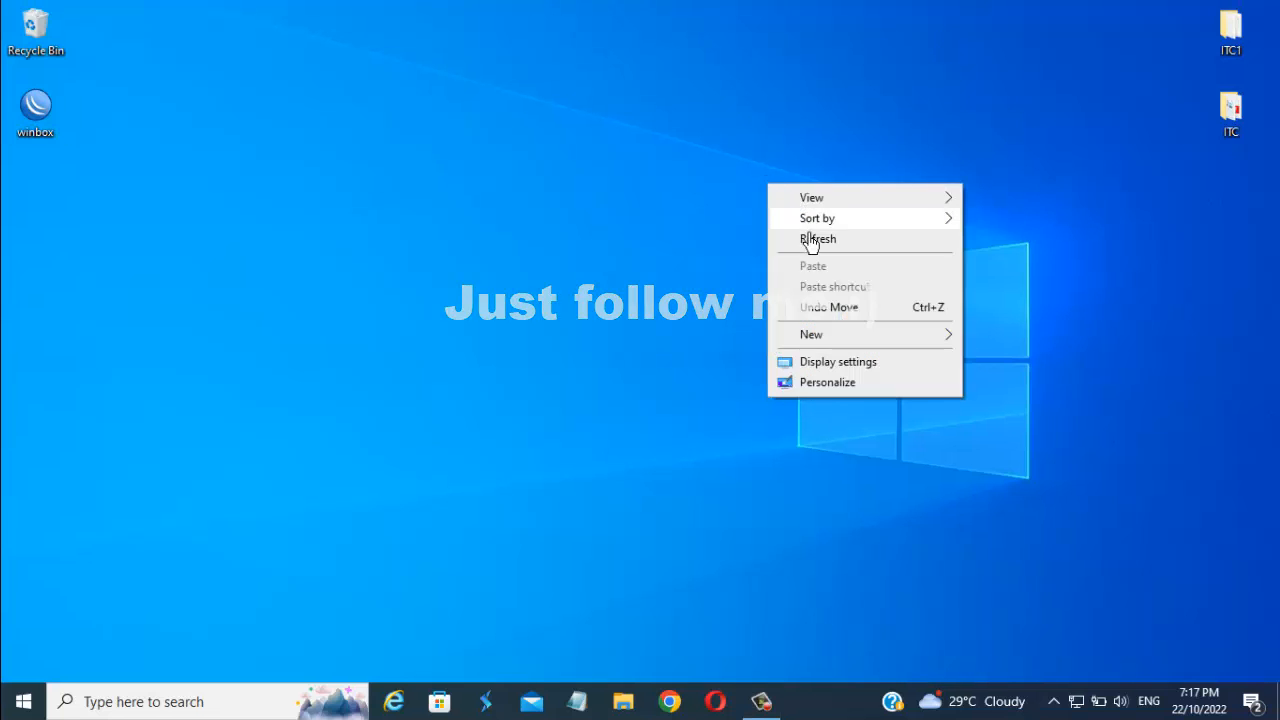
click(815, 238)
right_click(779, 199)
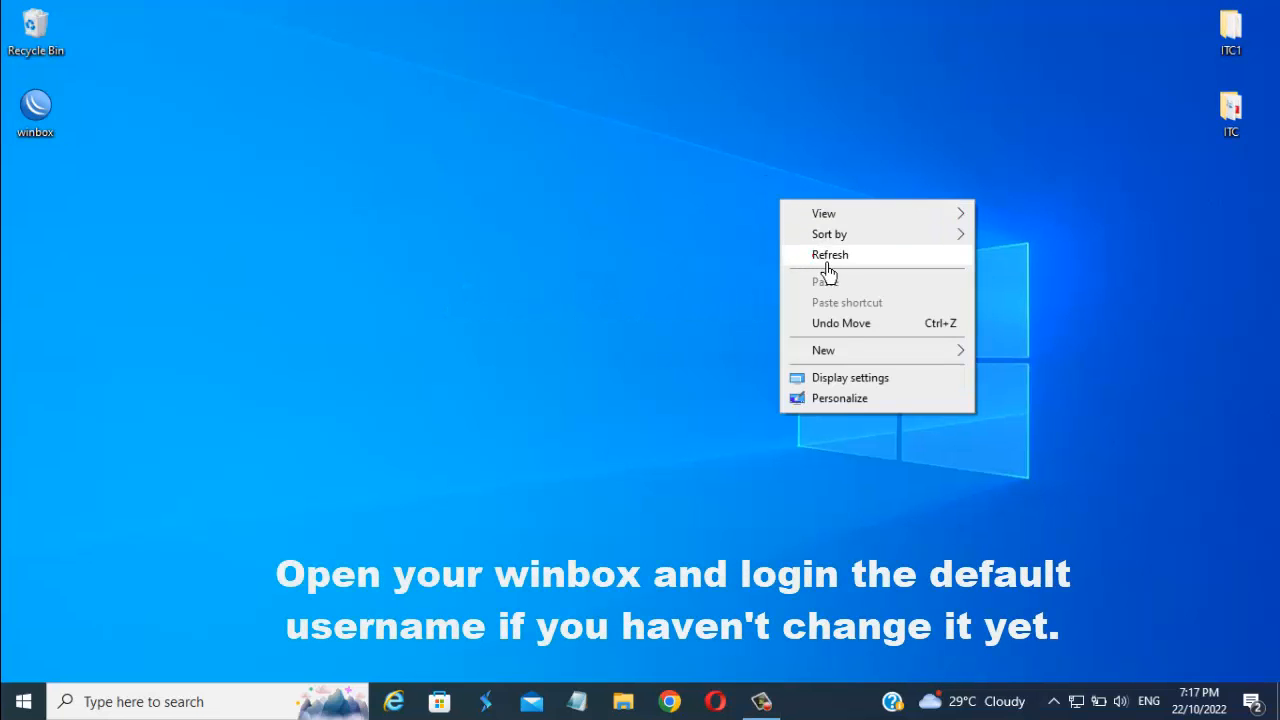
click(815, 253)
right_click(790, 205)
click(838, 262)
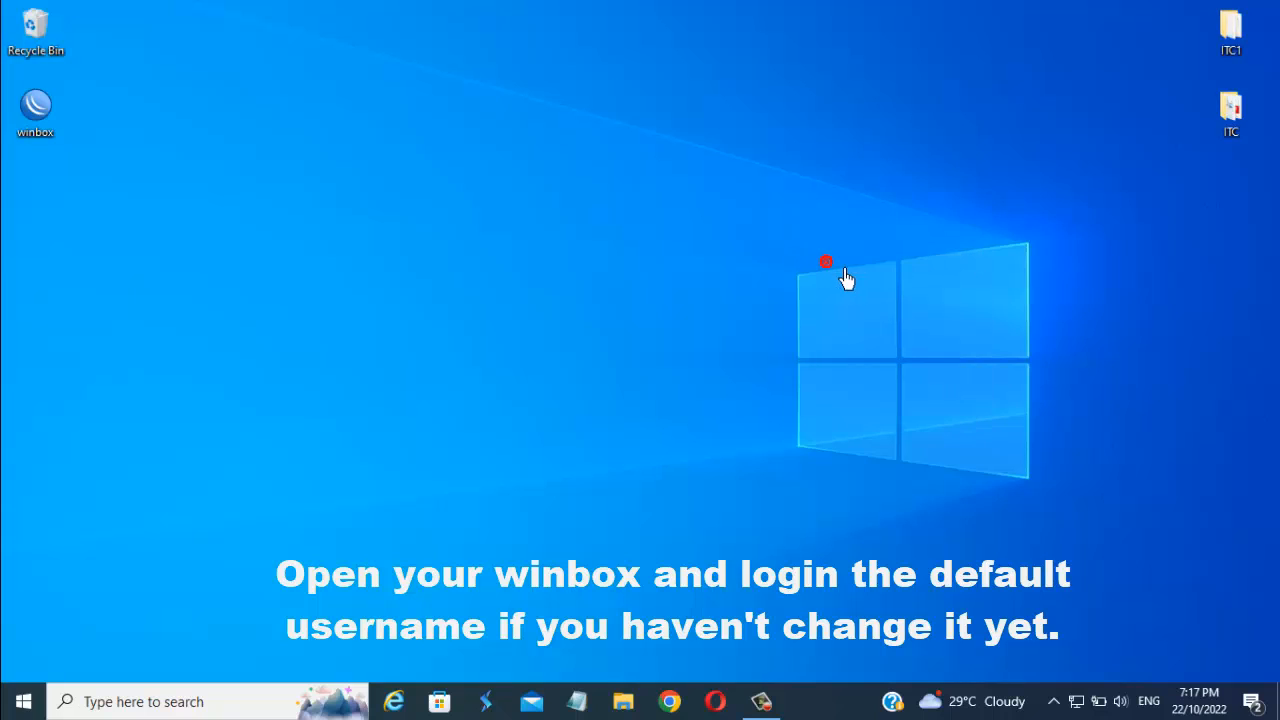
- Open WinBox and connect to the router at 192.168.88.1 with the default admin login and a blank password
right_click(60, 126)
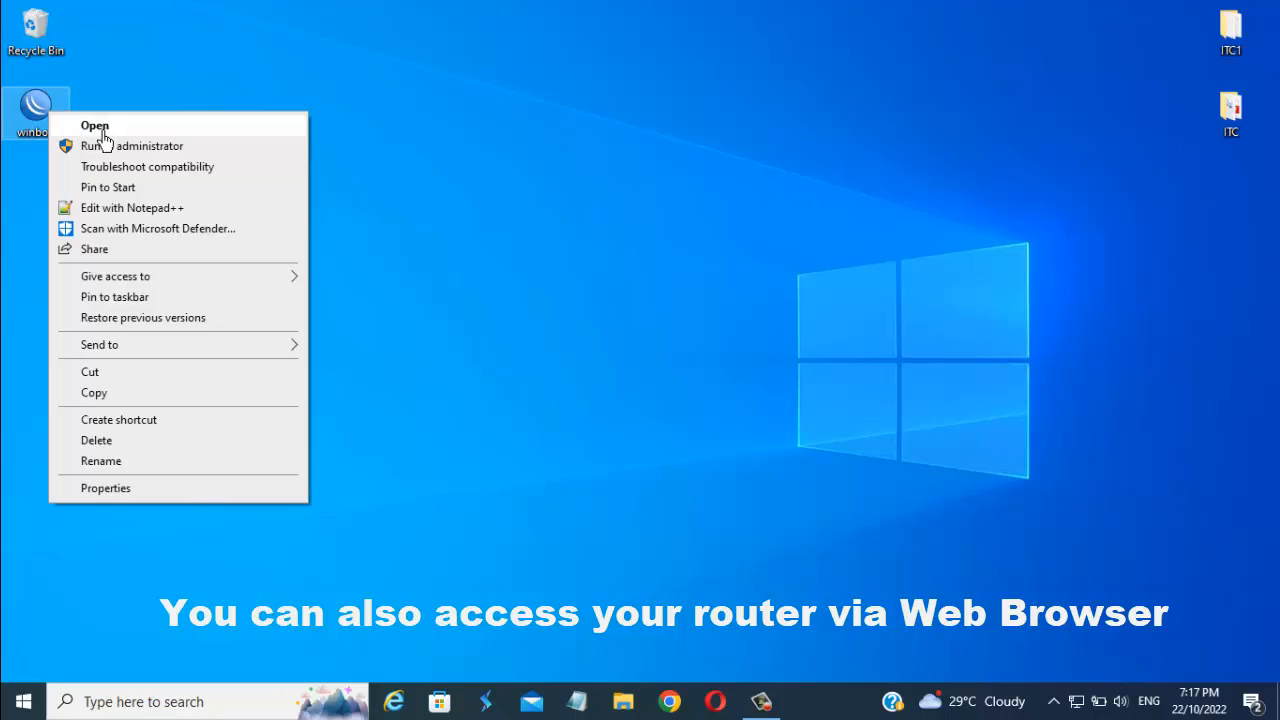
click(102, 130)
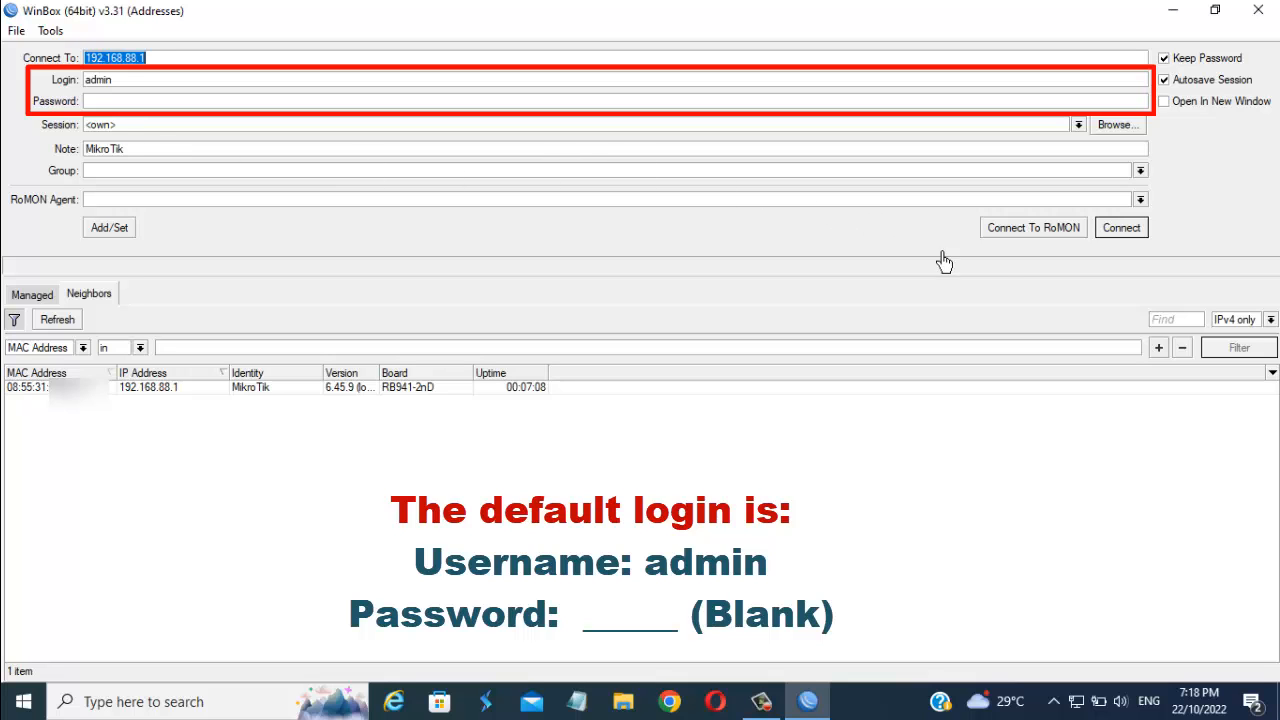
click(1121, 229)
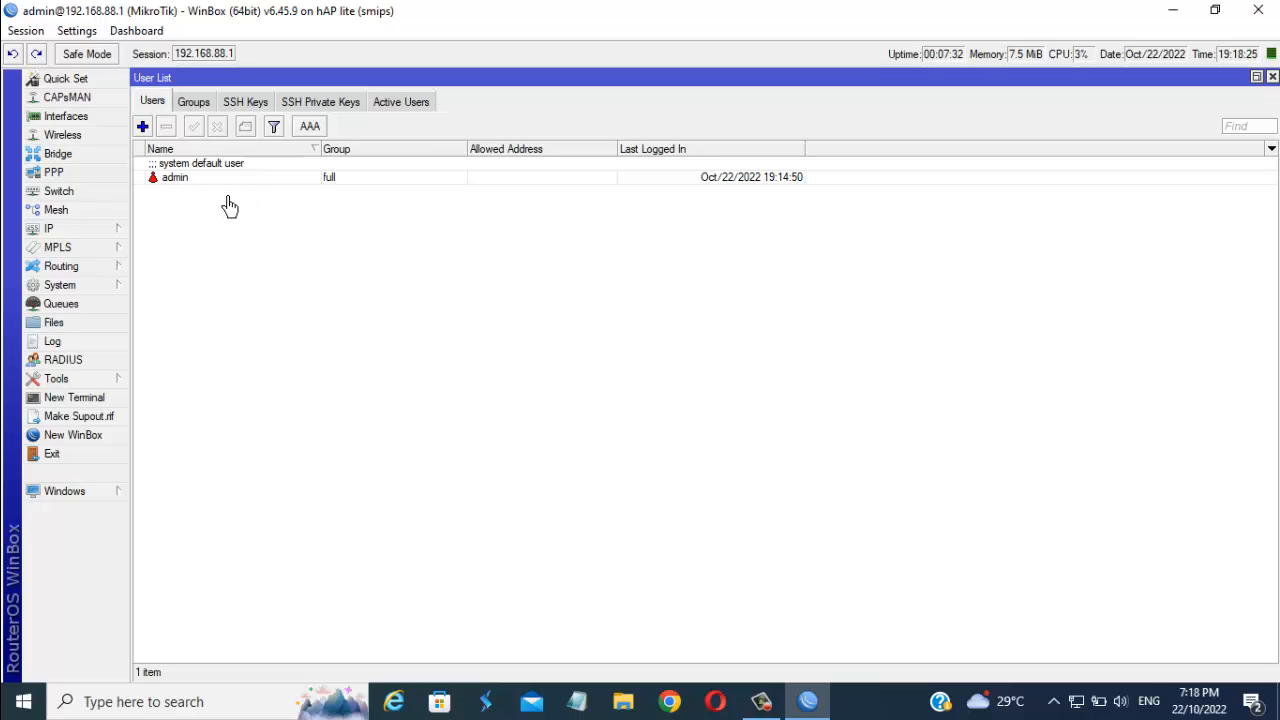
- Start a new router user with the name YourNewUsernameHere and assign it to the full group
click(155, 138)
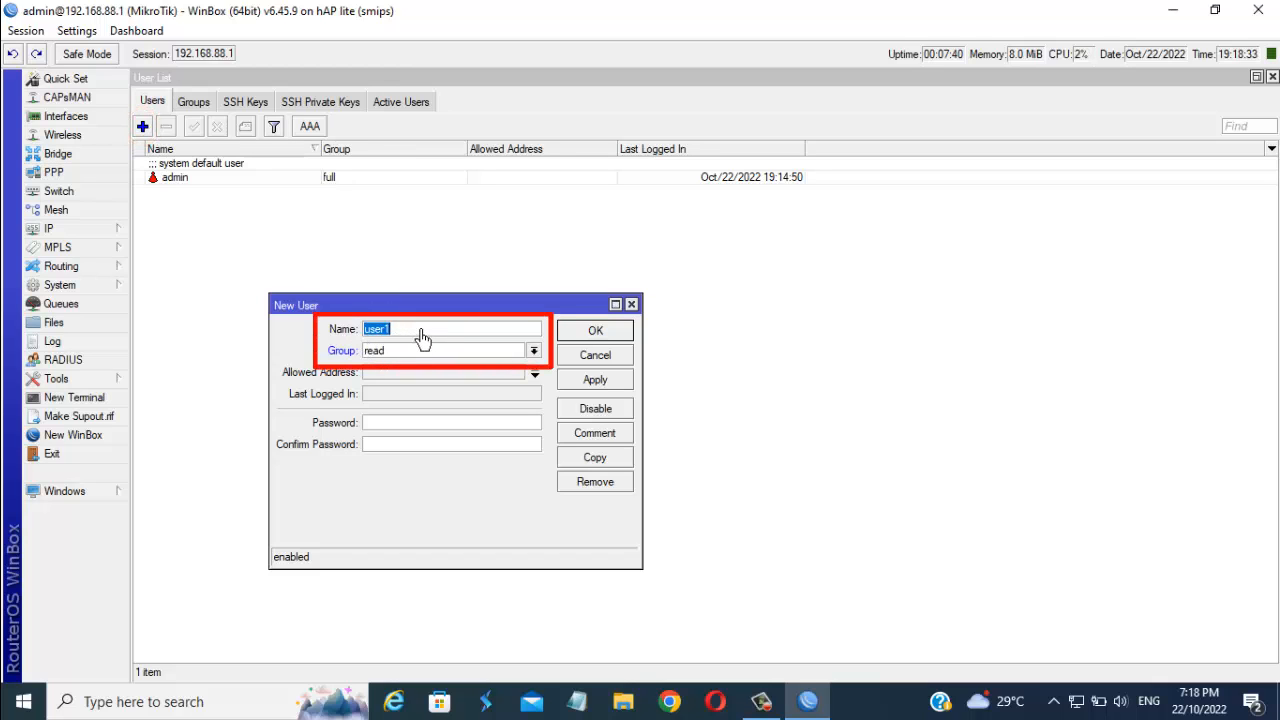
key(BackSpace)
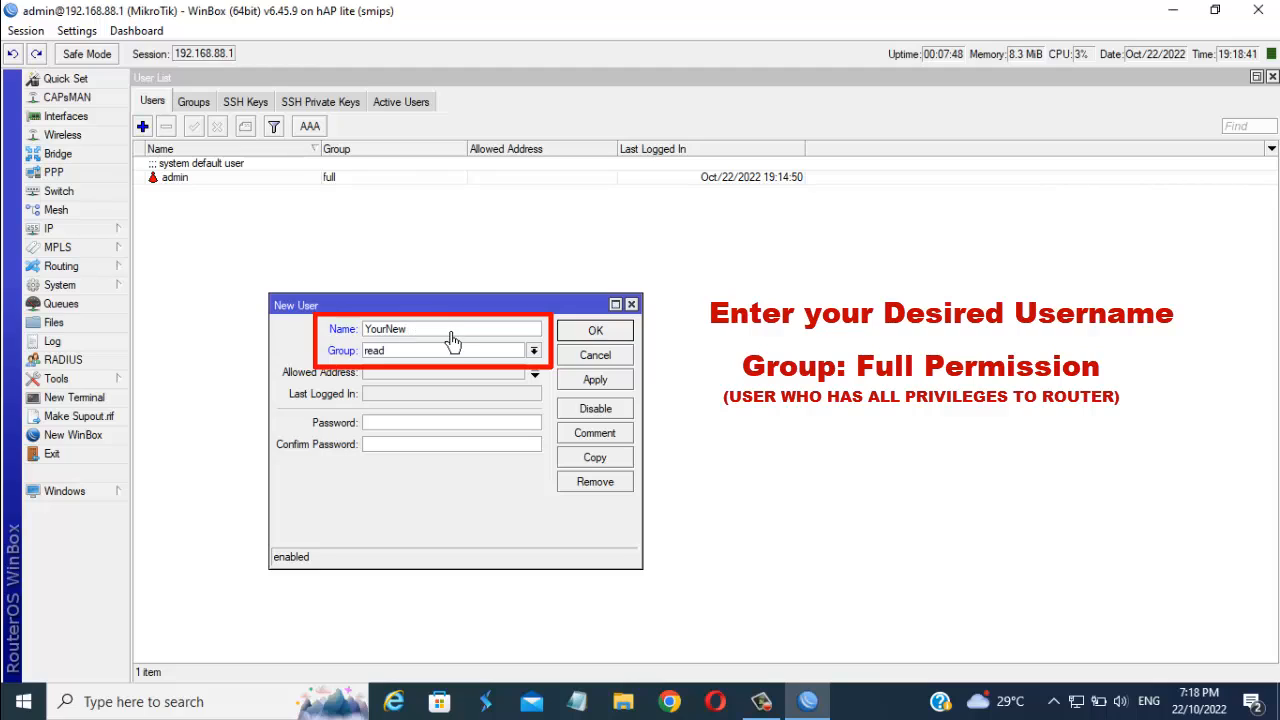
text(UsernameHere)
click(534, 351)
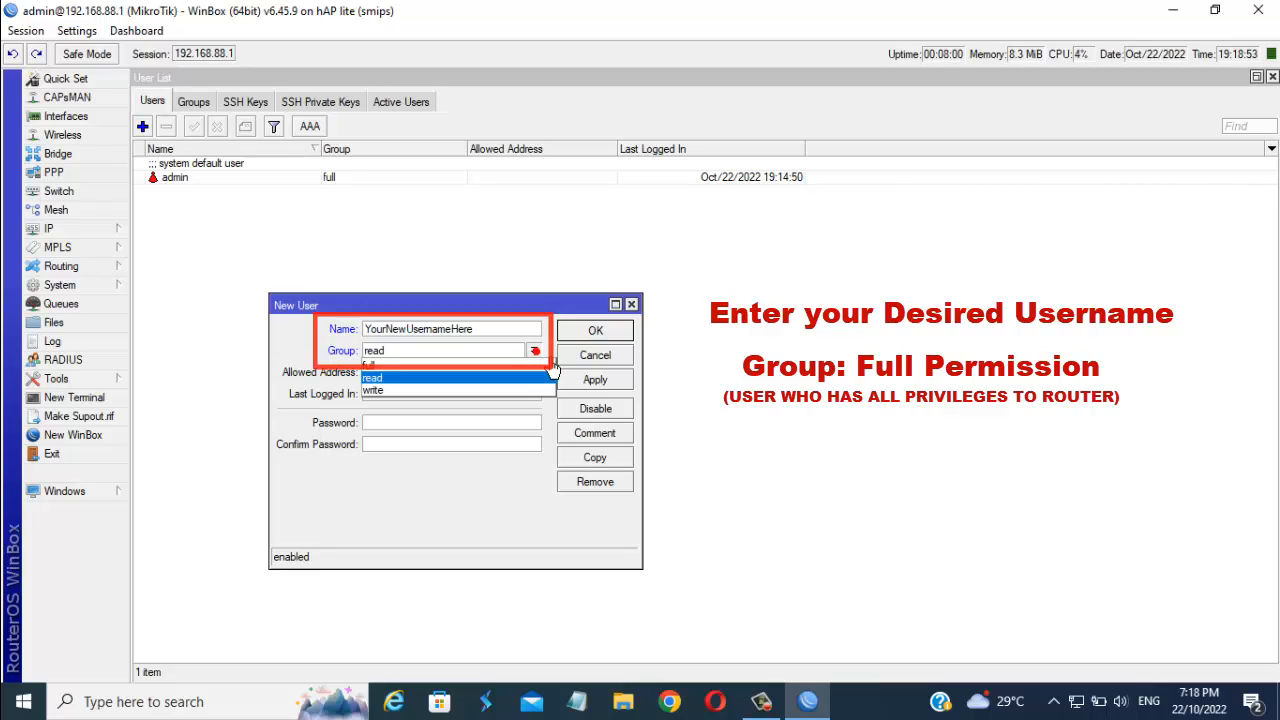
click(386, 368)
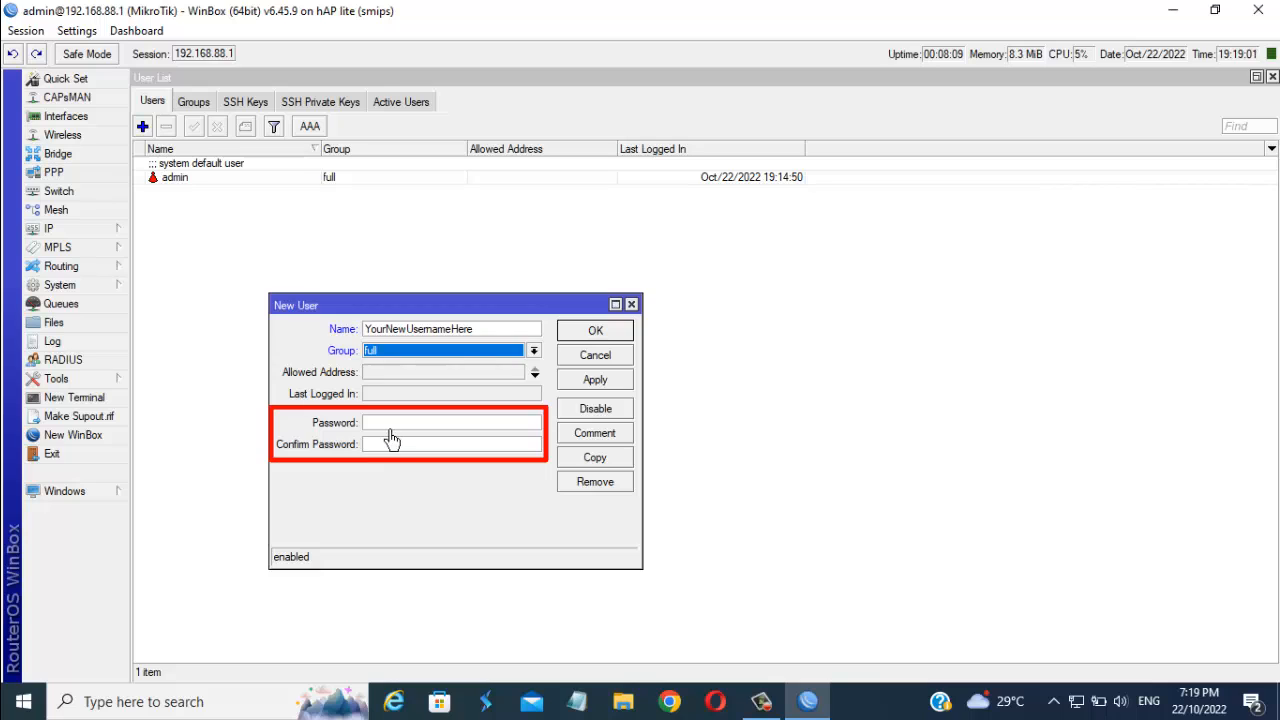
- Enter the new user's password, repeat it in the confirmation field, then apply and save the user
click(396, 426)
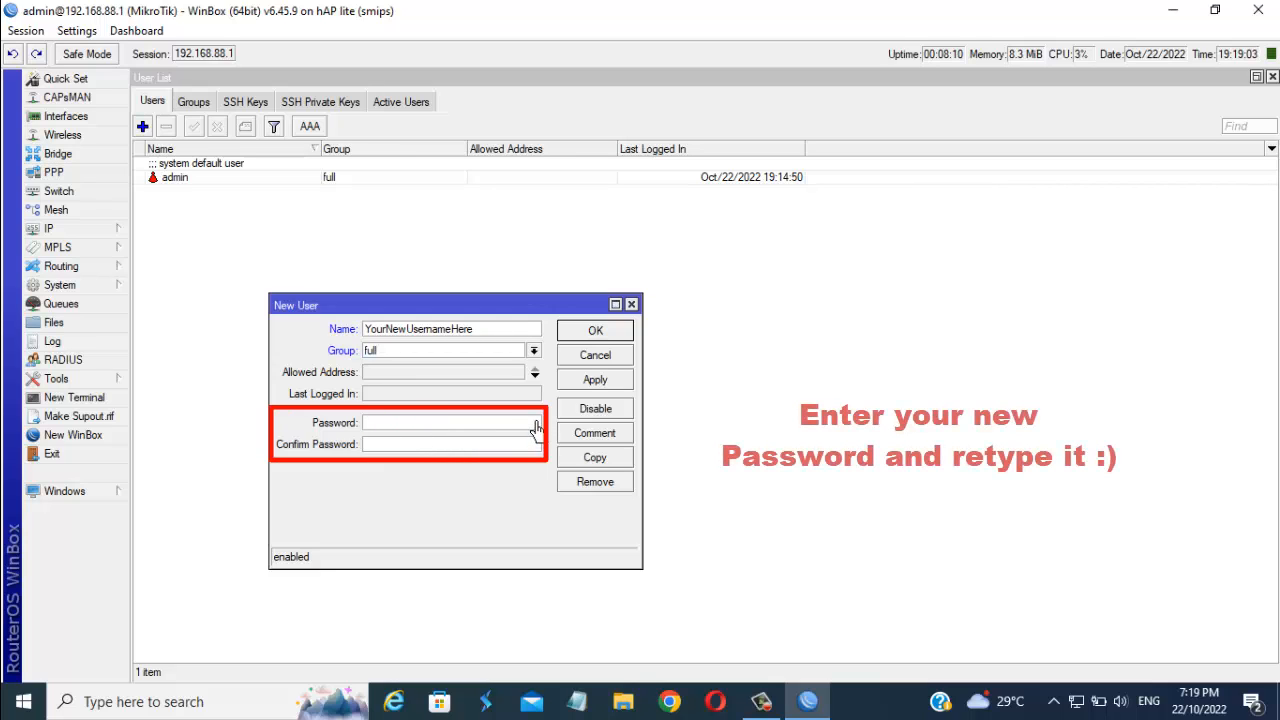
text(****)
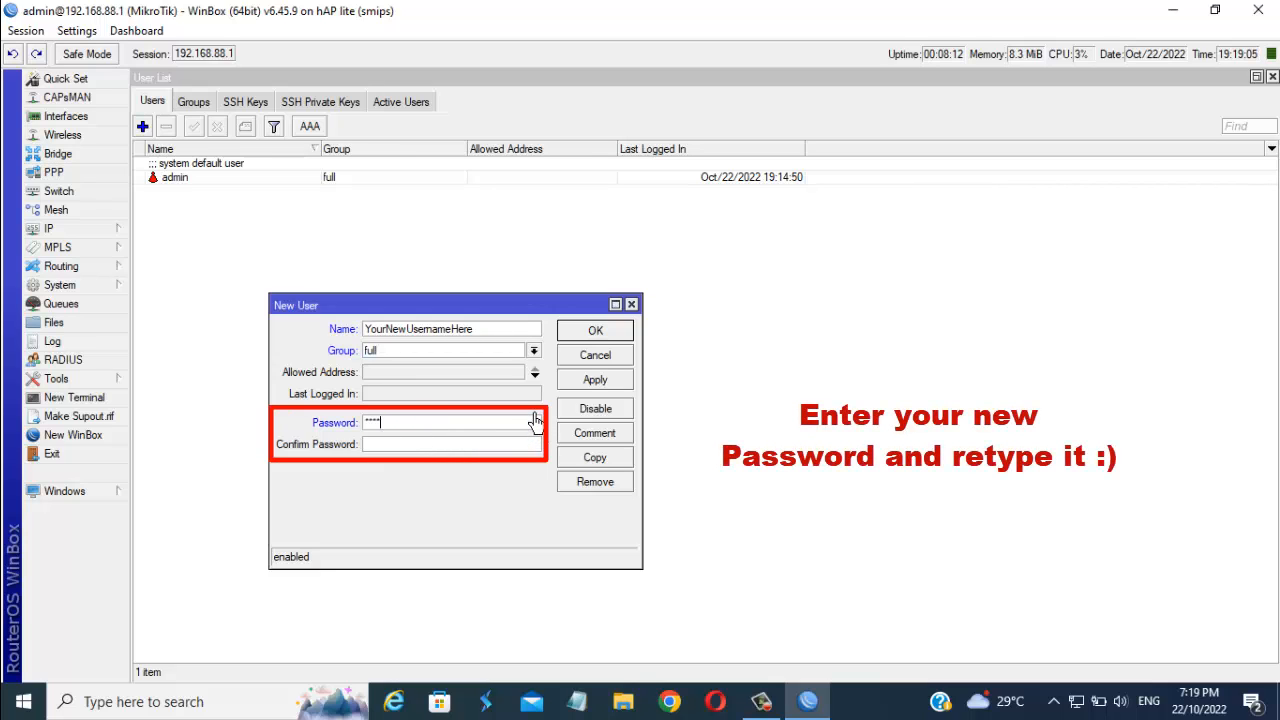
text(***)
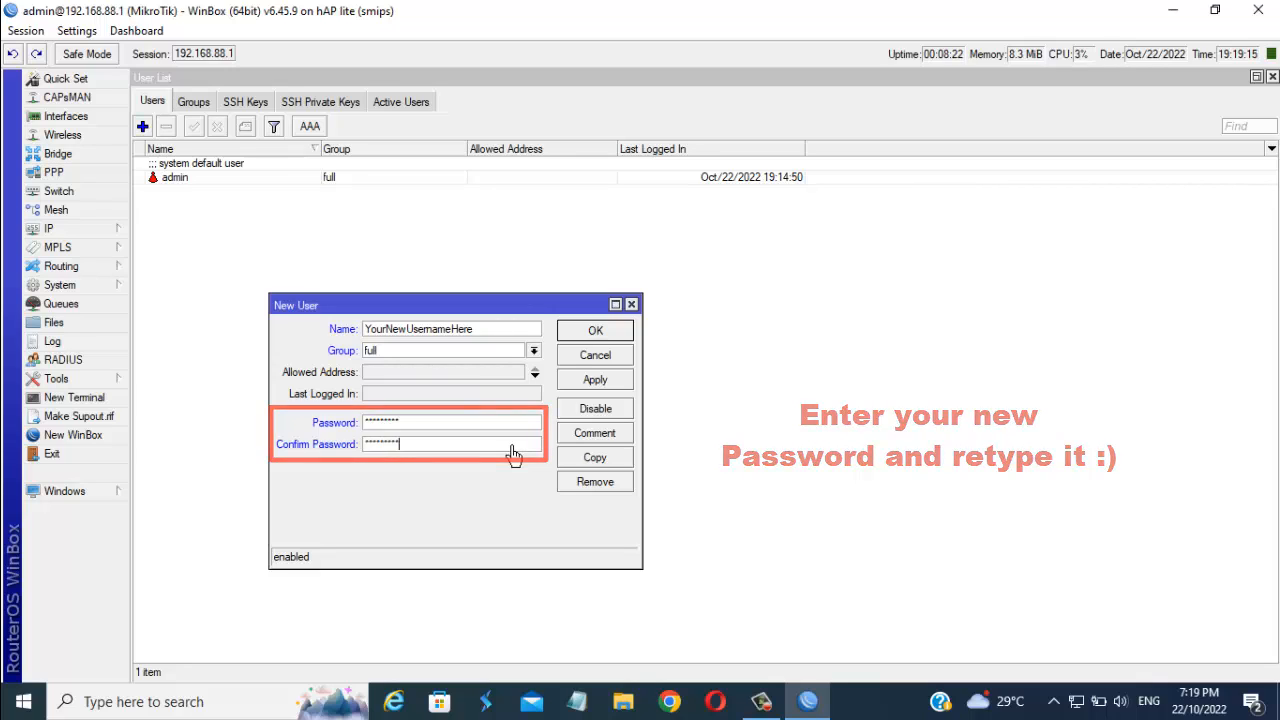
text(*)
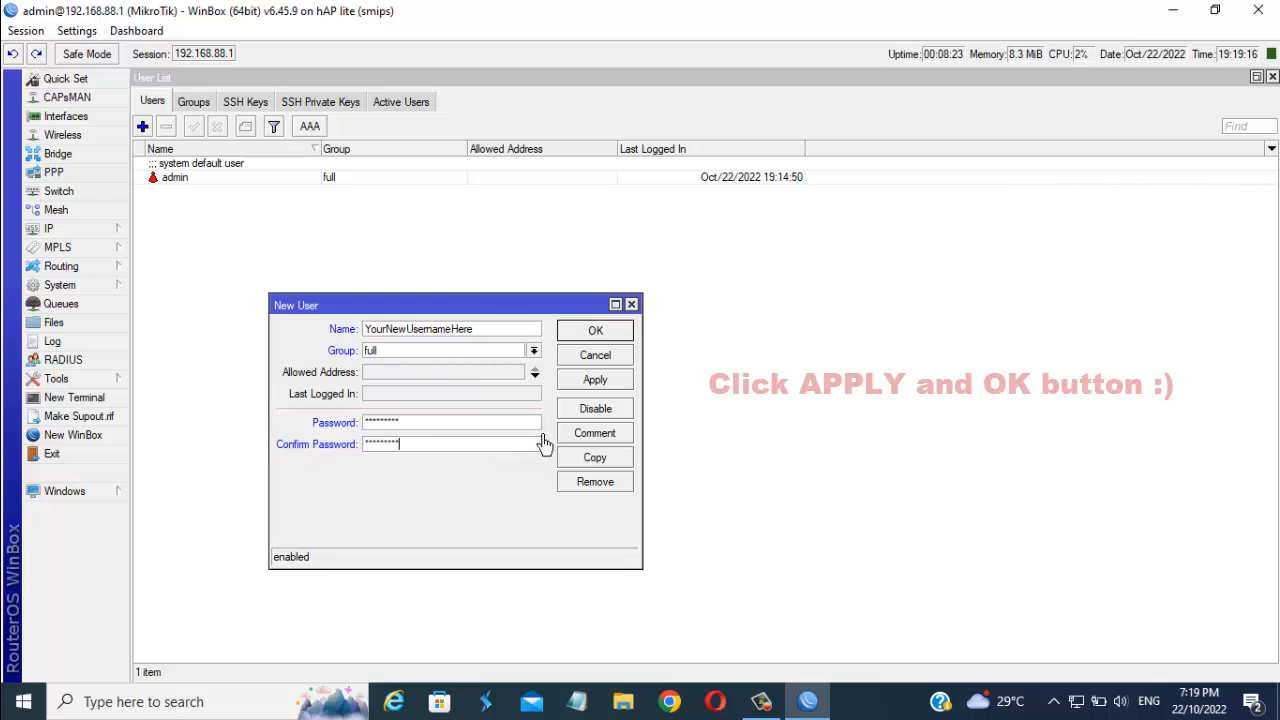
click(619, 382)
click(622, 338)
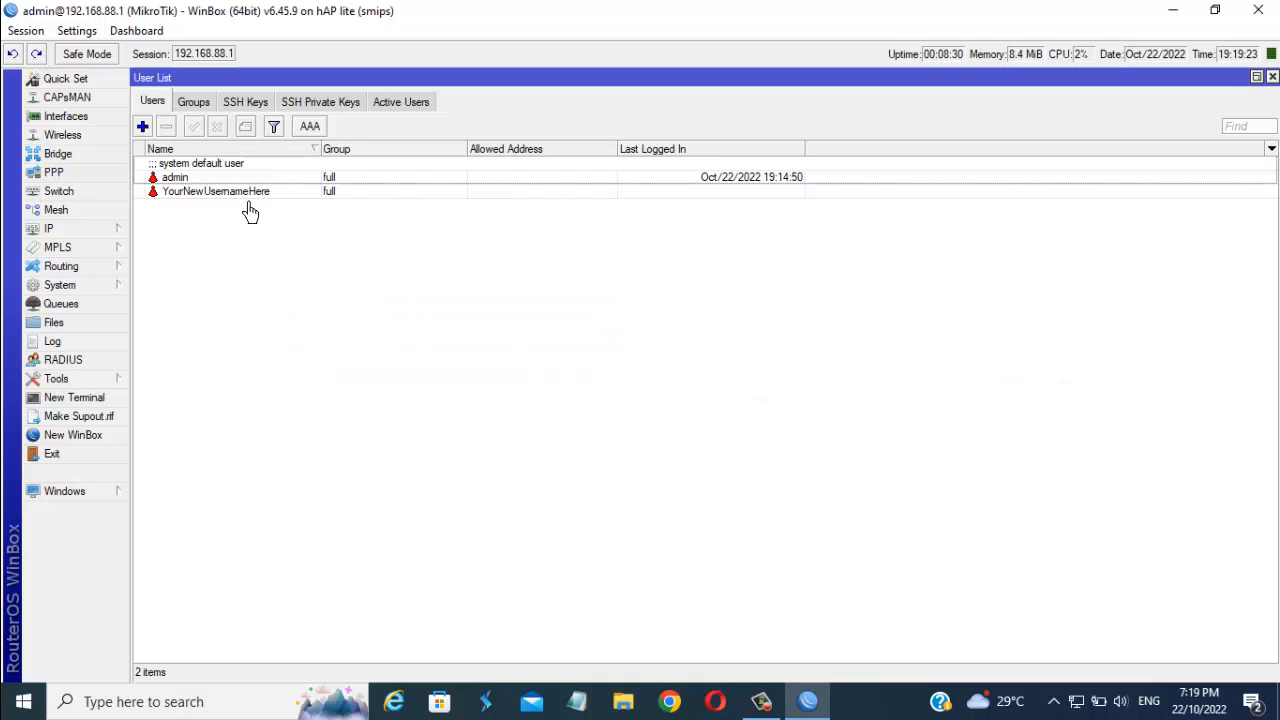
- Remove the system default admin user from the User List
click(340, 192)
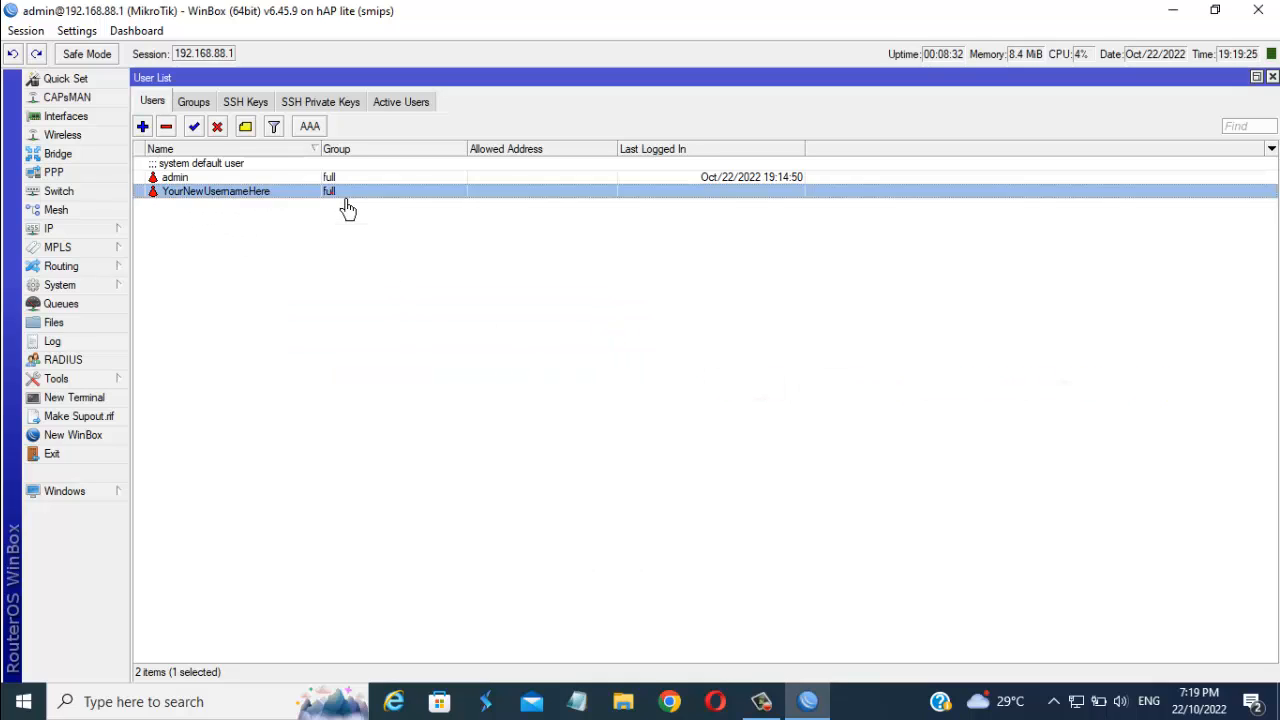
key(Up)
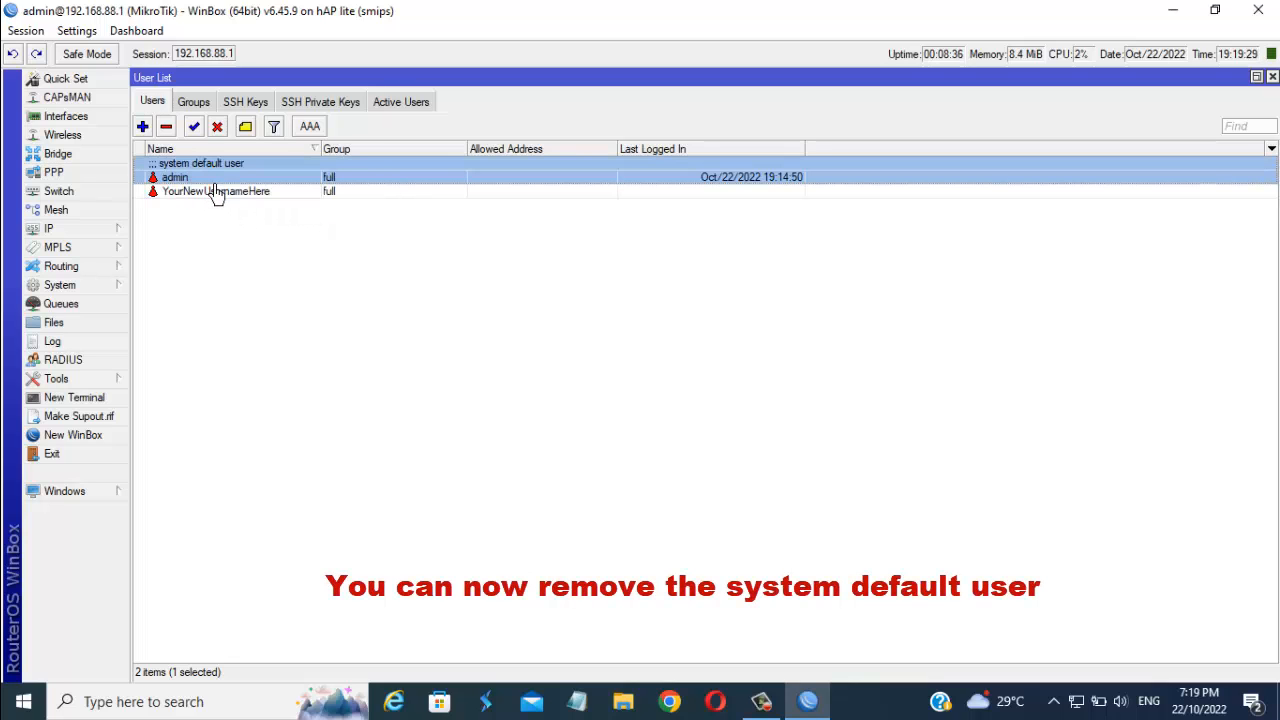
click(167, 127)
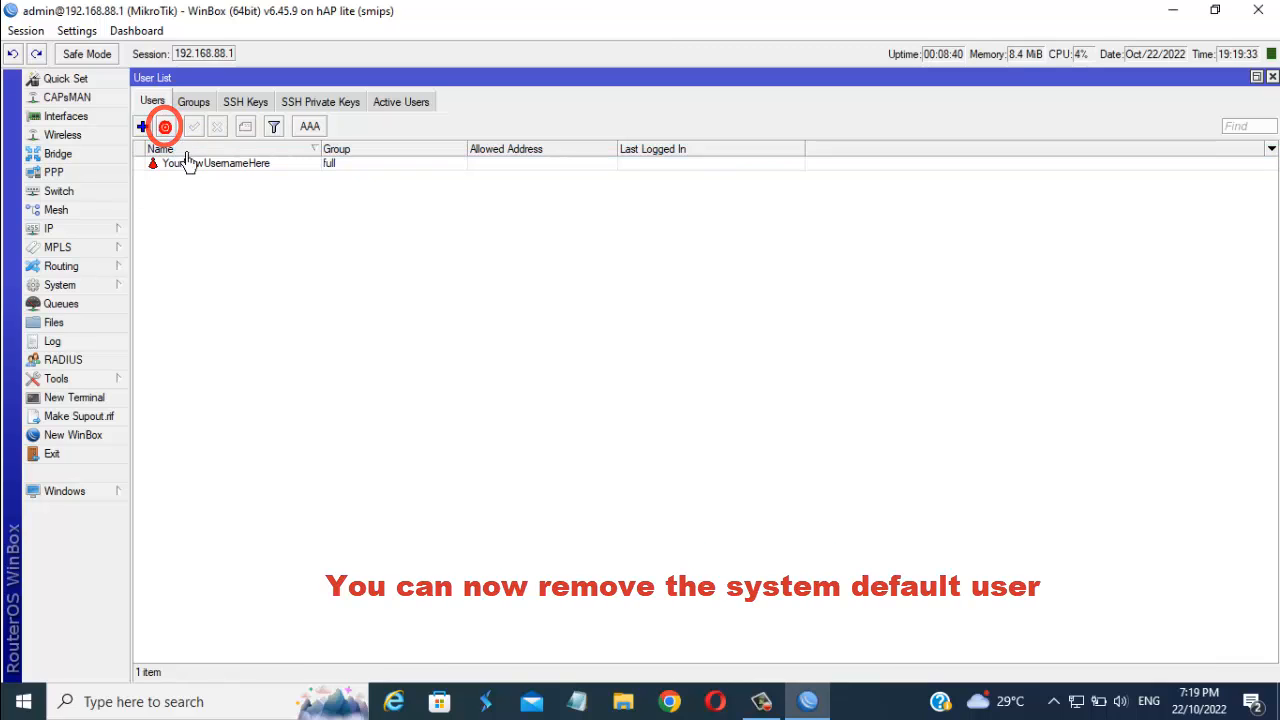
click(194, 170)
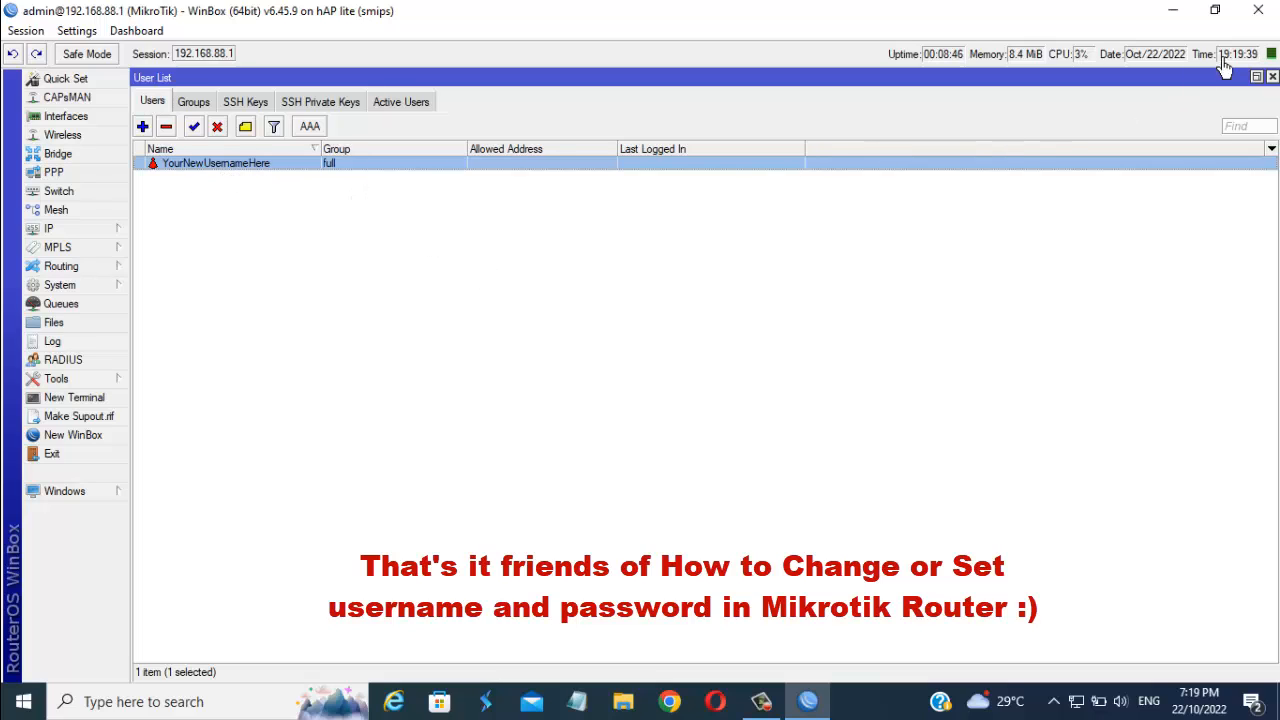
- Restart WinBox and try to connect to 192.168.88.1 with the default admin login and a blank password
click(1268, 22)
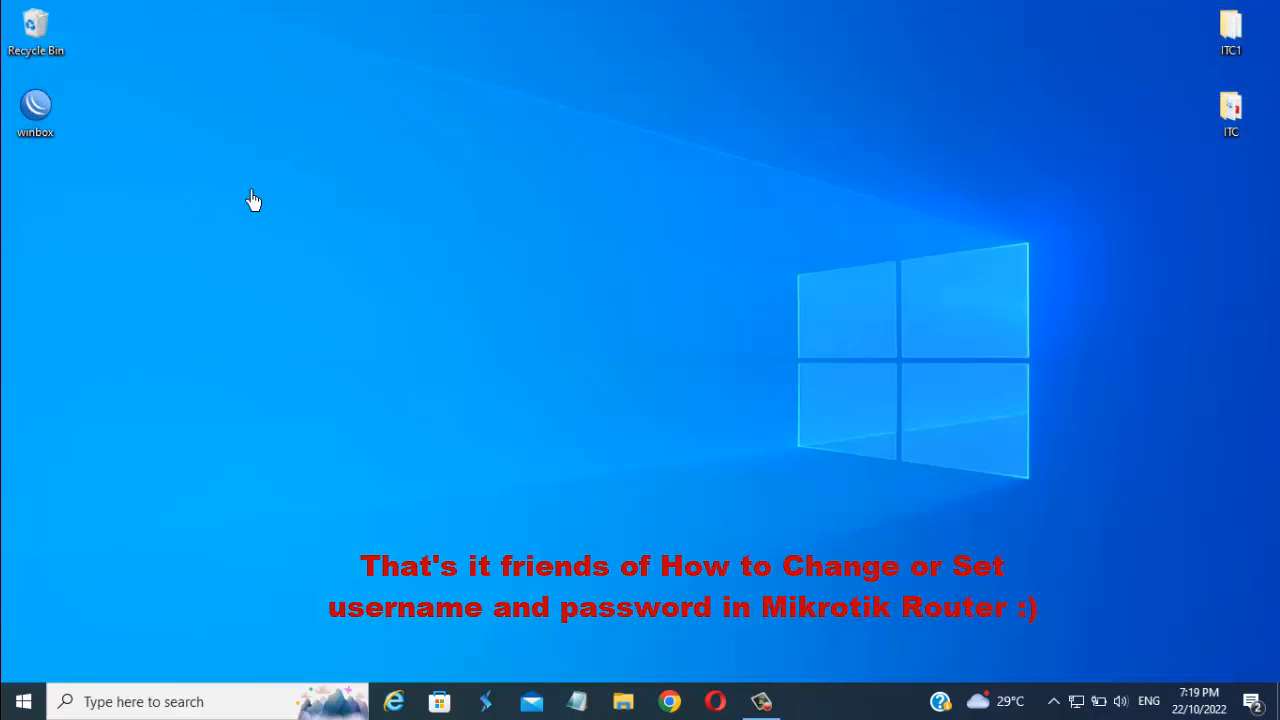
right_click(53, 112)
click(111, 131)
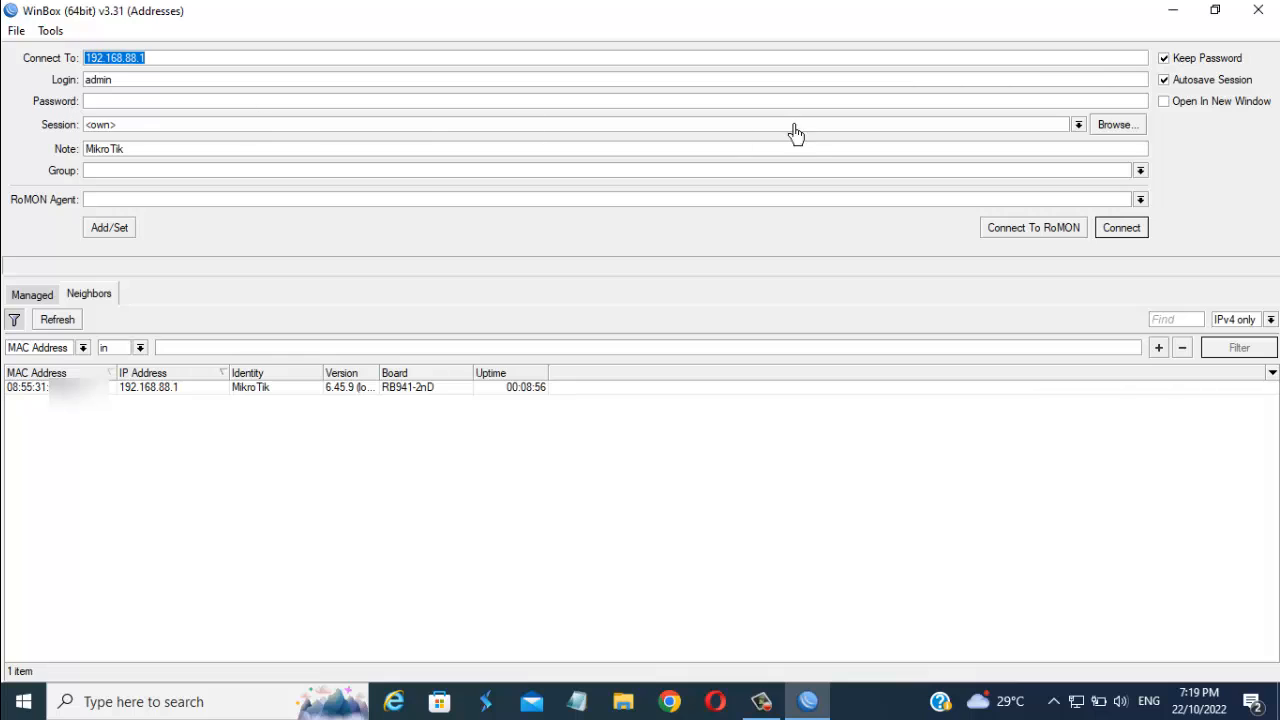
click(1134, 238)
- Connect to the MikroTik router at 192.168.88.1 with the login YourNewUsernameHere and the new account password
click(120, 83)
double_click(120, 83)
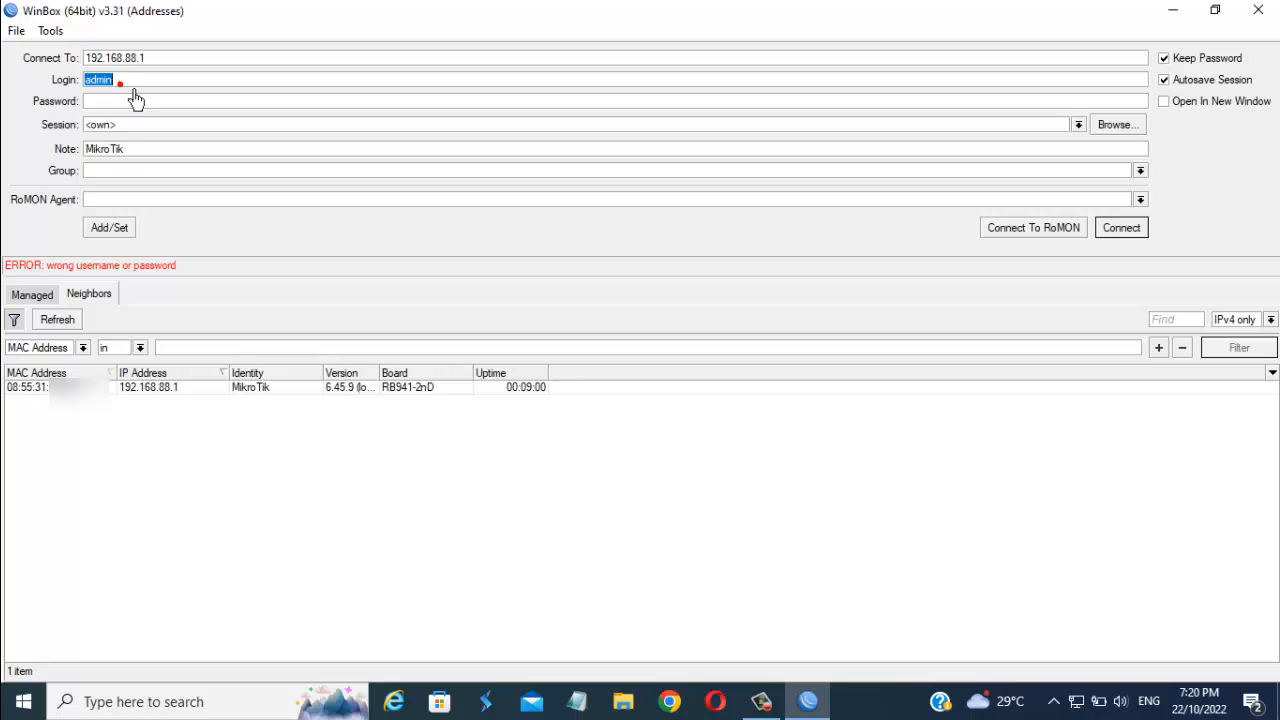
key(BackSpace)
click(120, 83)
text(YourNewUsernameHere)
click(94, 101)
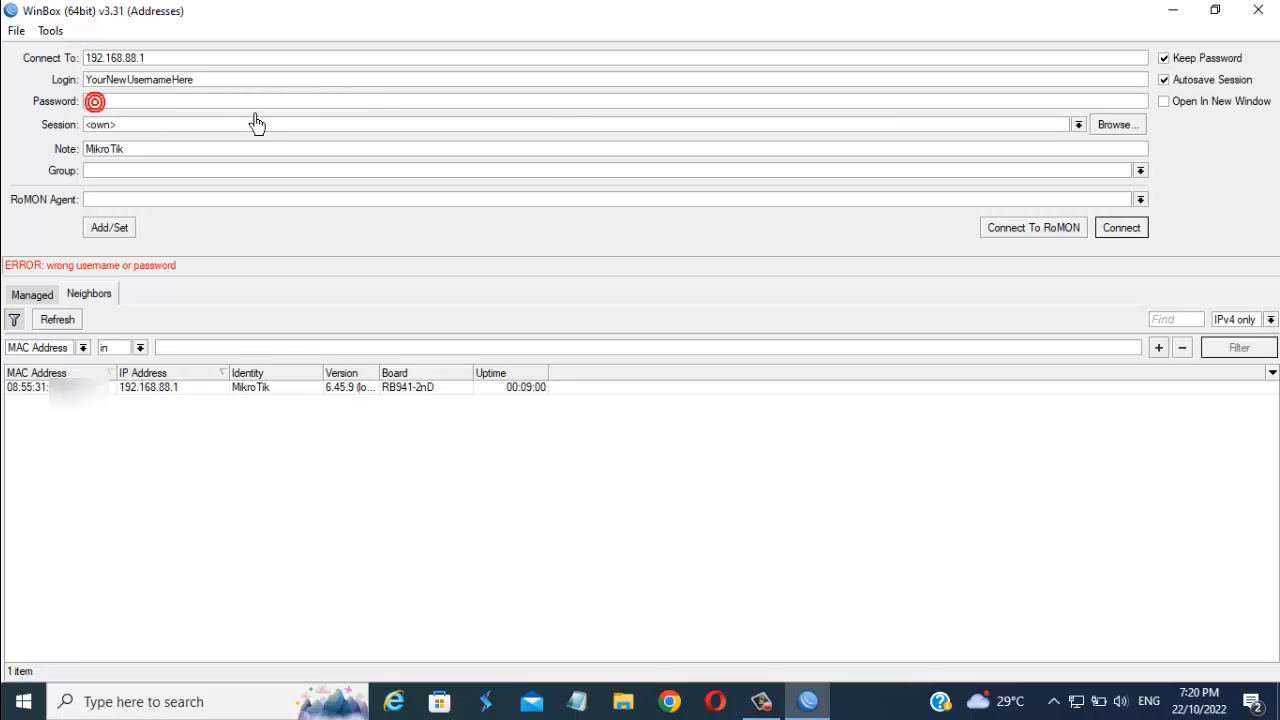
text(p)
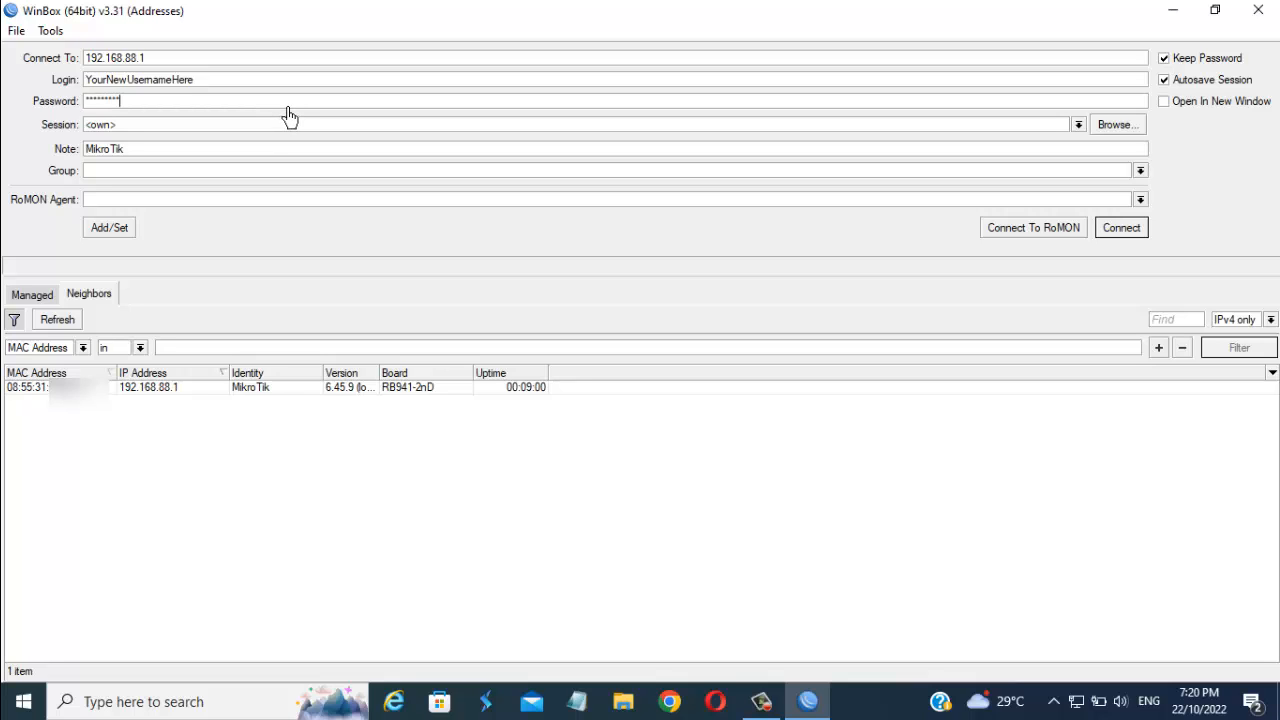
click(213, 389)
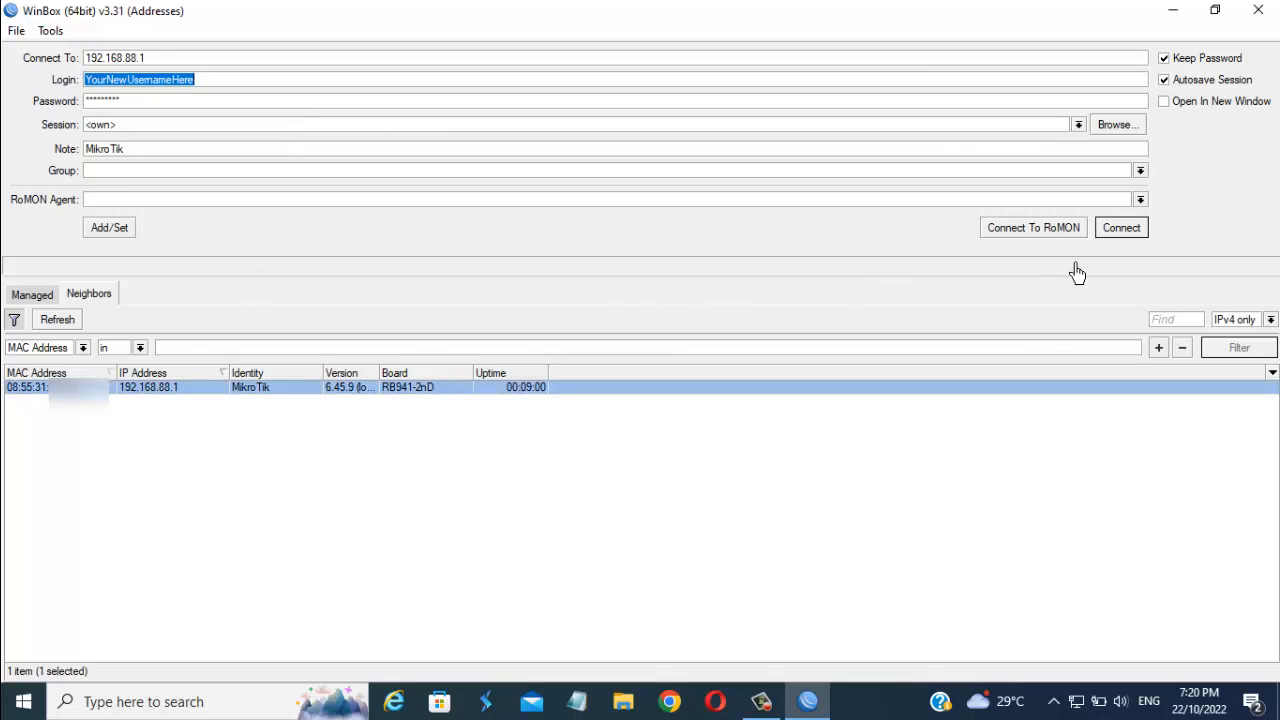
click(1145, 240)
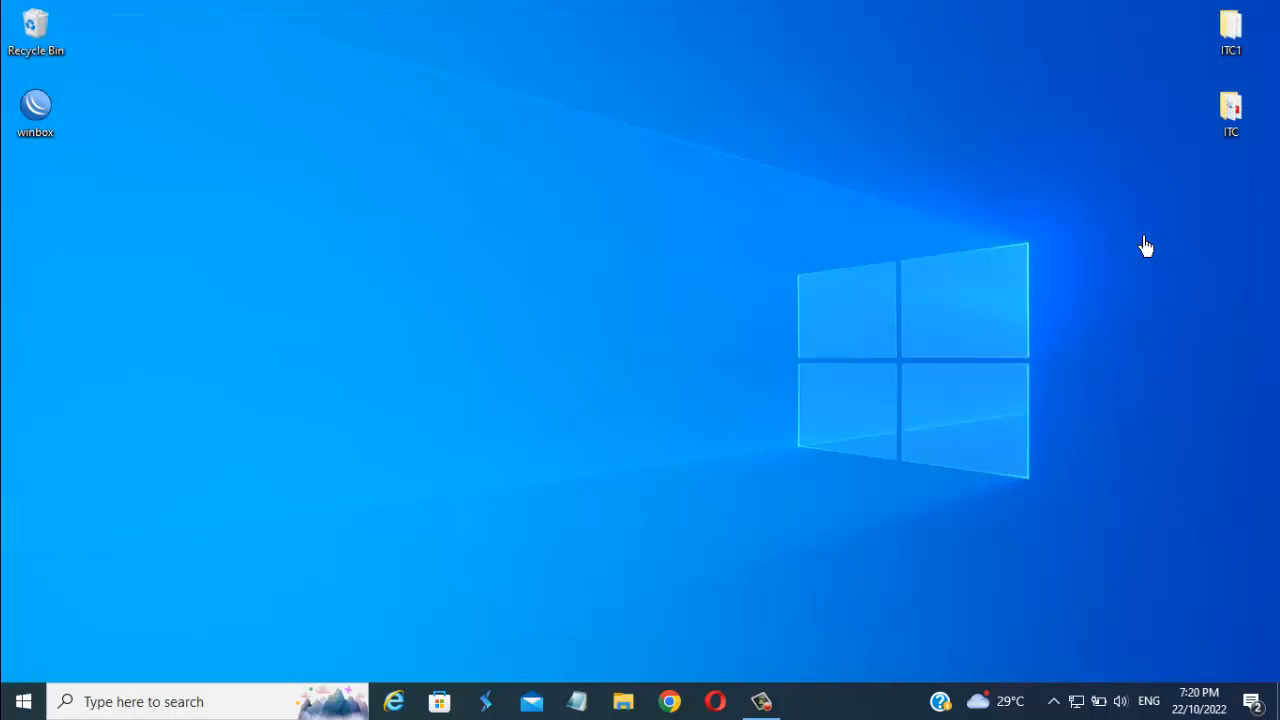